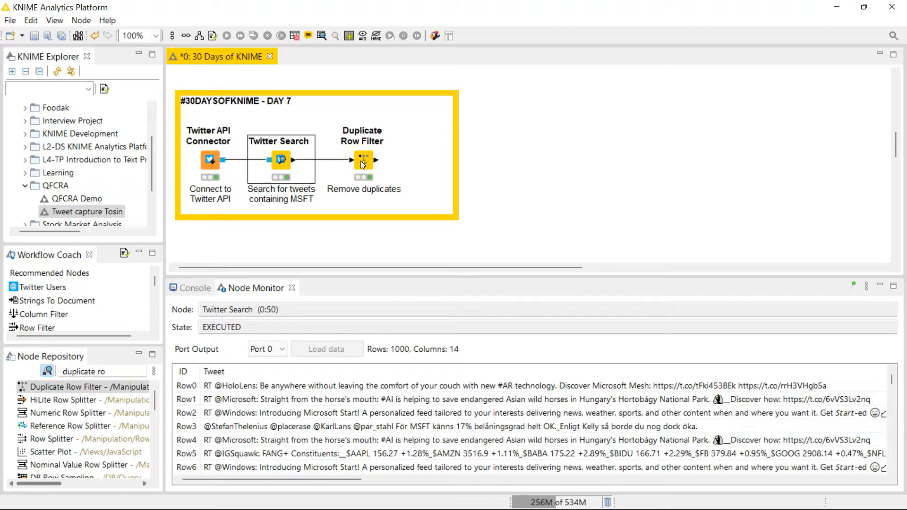
Compare the output tables of the Twitter Search and Duplicate Row Filter nodes and review which column the filter uses for duplicates detection.
left_click(367, 166)
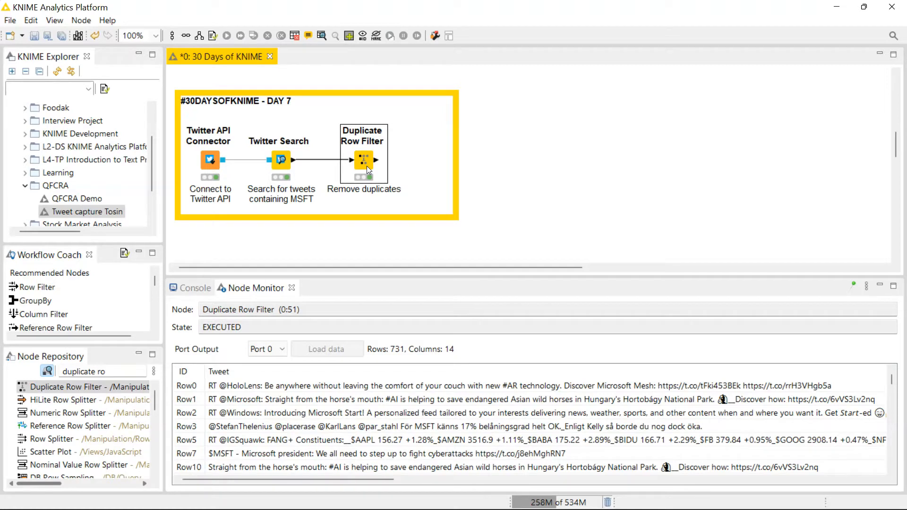
left_click(357, 143)
left_click(278, 169)
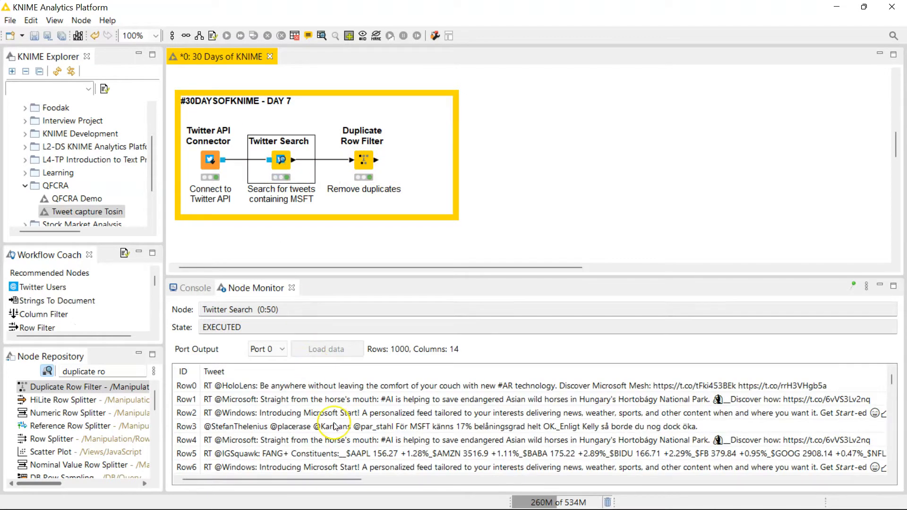
scroll(335, 426, "down", 10)
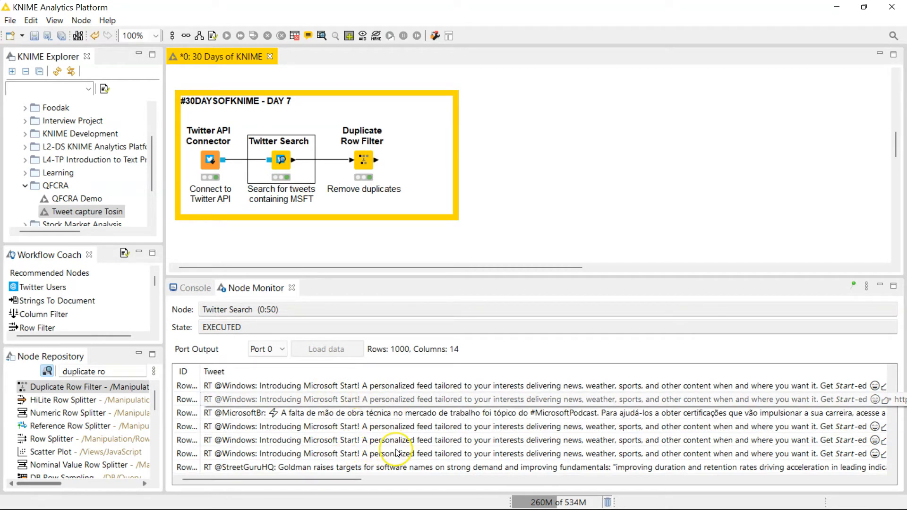
double_click(365, 164)
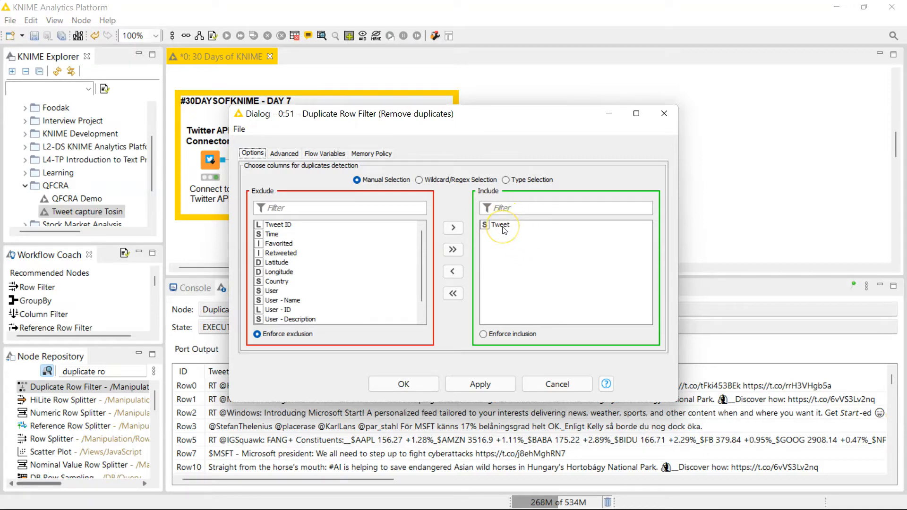
left_click(404, 384)
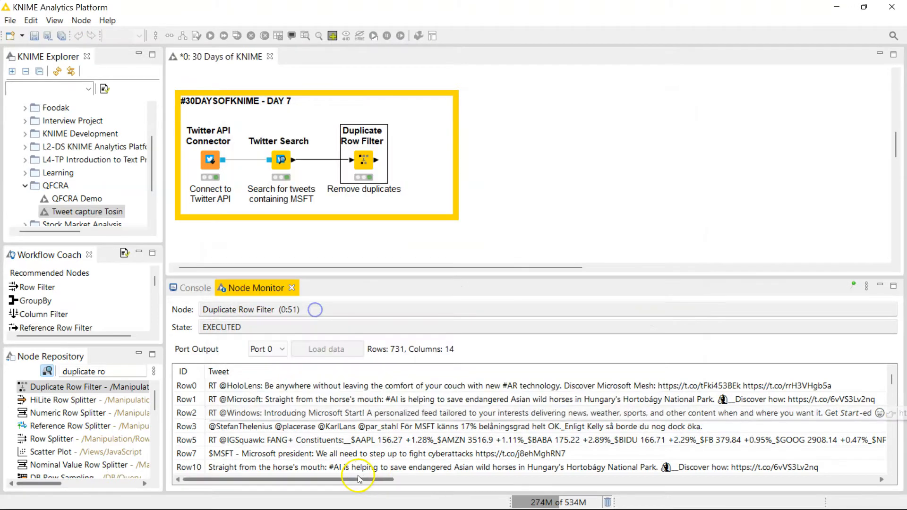
Add an Excel Writer node after the Duplicate Row Filter and connect it to the filter's output.
left_click_drag(725, 463, 280, 419)
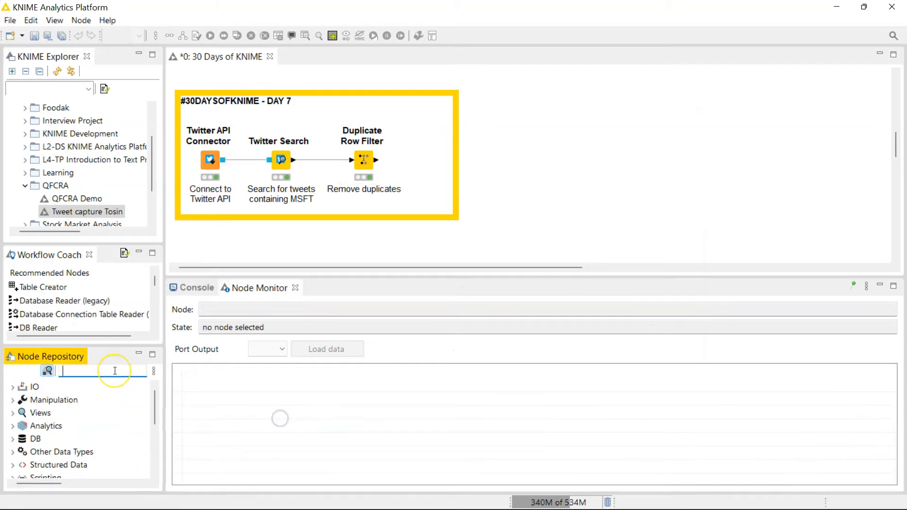
type("exc")
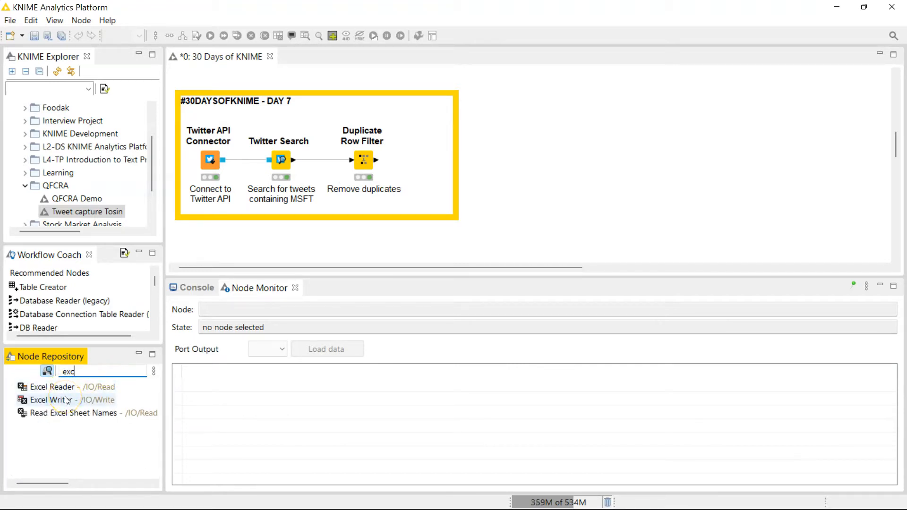
left_click_drag(65, 399, 415, 159)
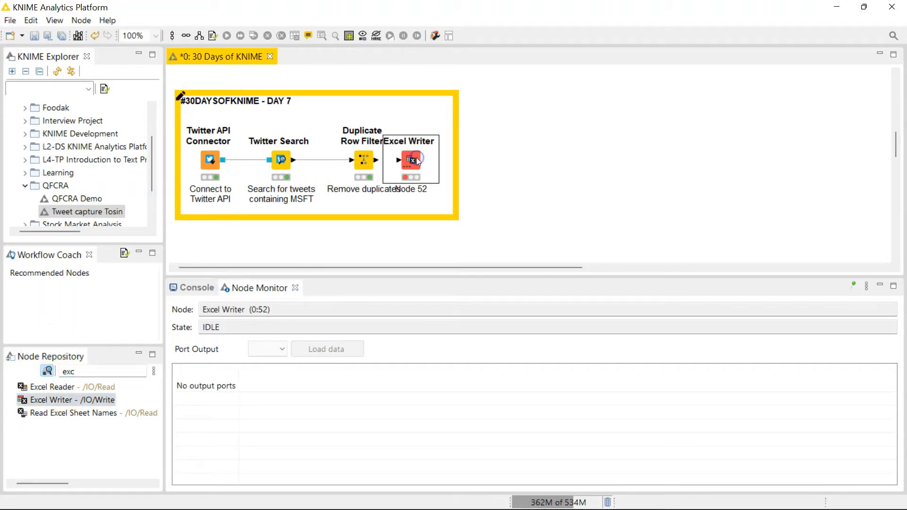
Set the Excel Writer's output file to MSFT Sept 7th Tweets.xlsx in the Documents folder.
double_click(412, 159)
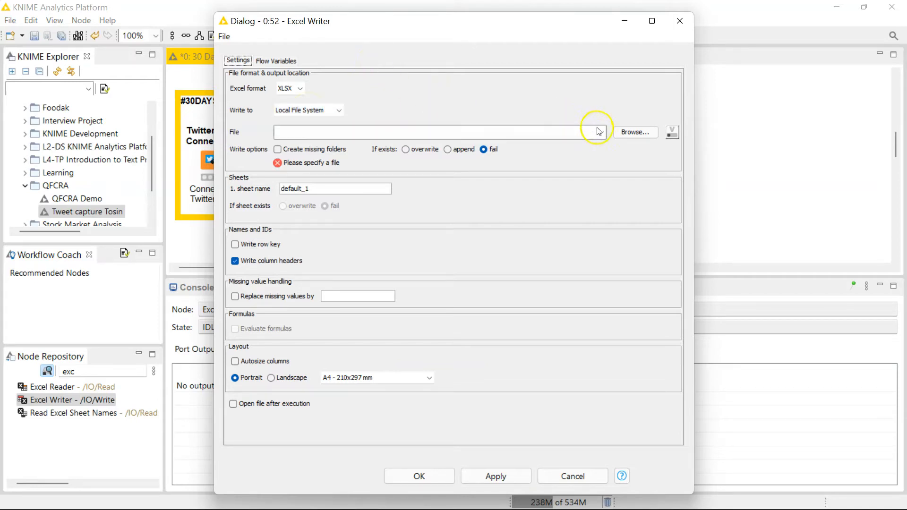
left_click(625, 131)
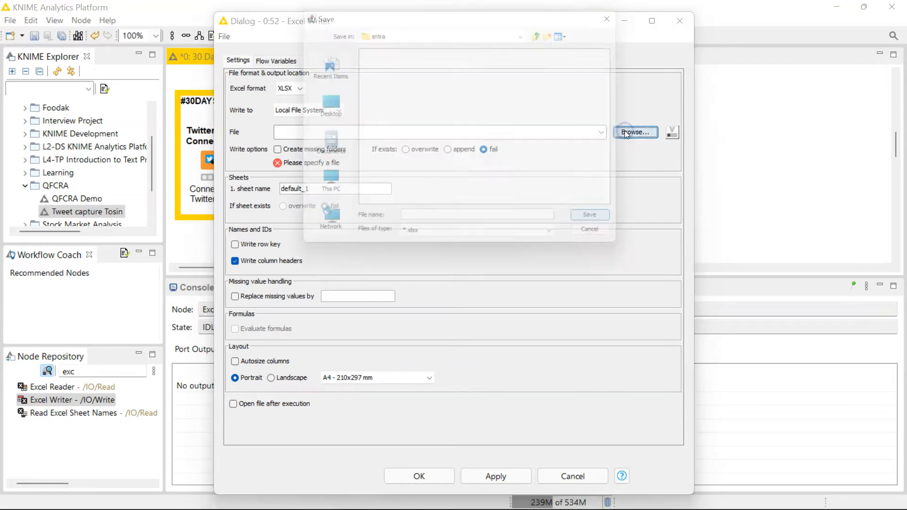
left_click(333, 143)
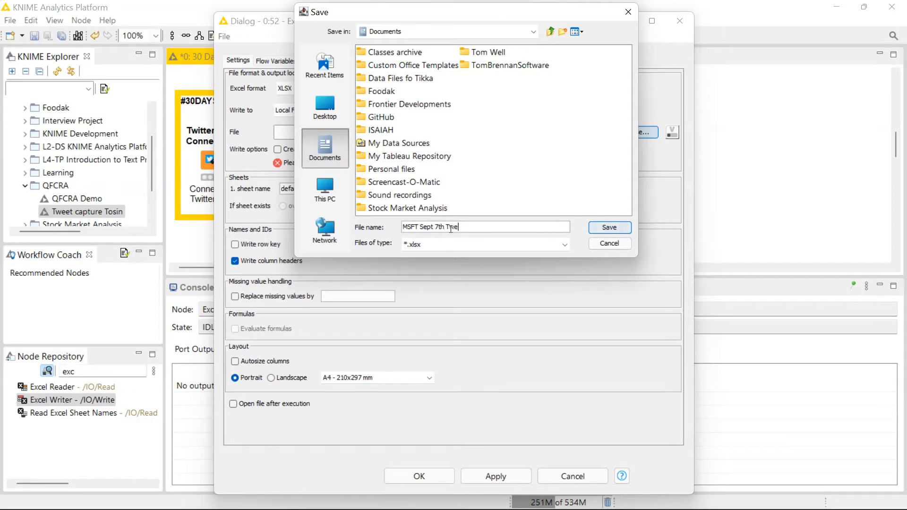
left_click(607, 227)
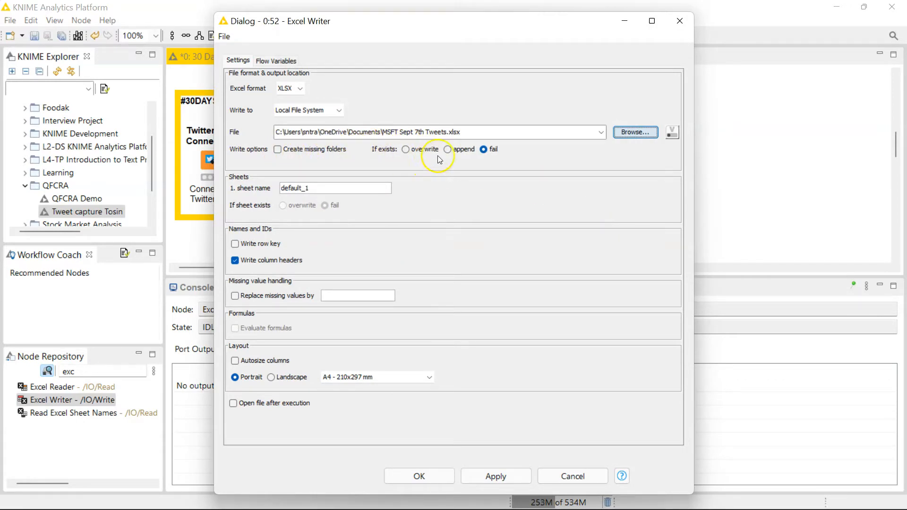
Set the Excel Writer to overwrite the output file if it already exists.
left_click(414, 150)
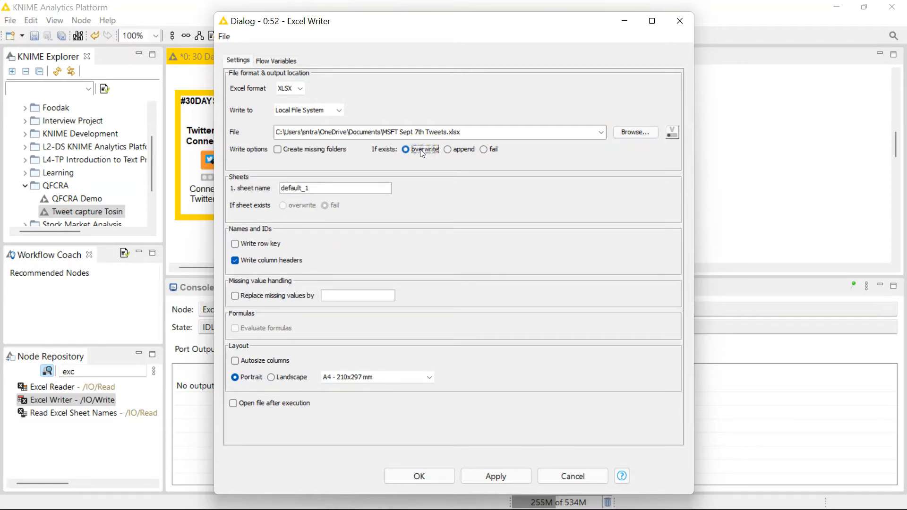
left_click(490, 150)
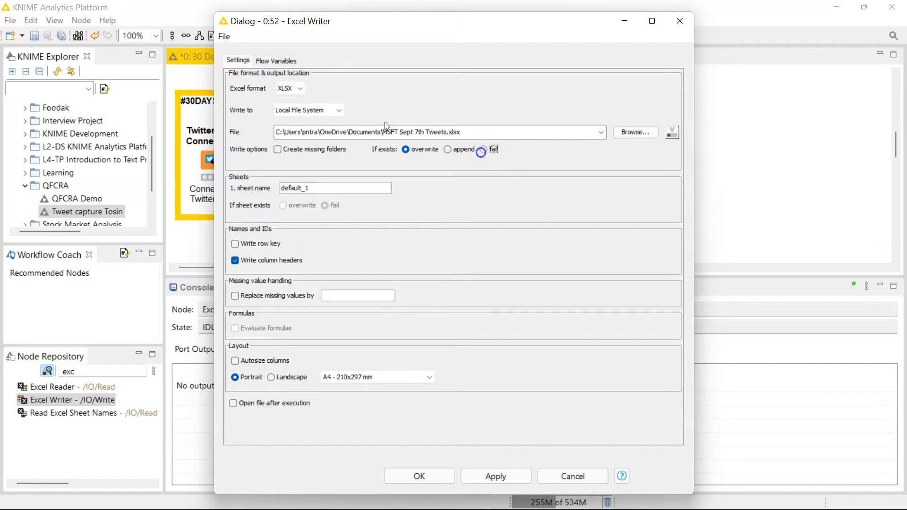
left_click(409, 151)
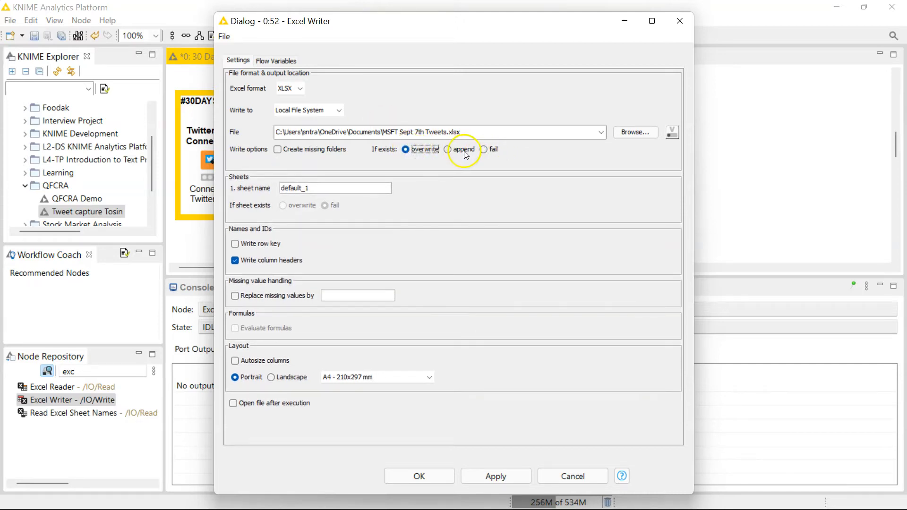
Name the output sheet Tweets, enable Autosize columns and Open file after execution, and save the Excel Writer's configuration.
left_click(314, 188)
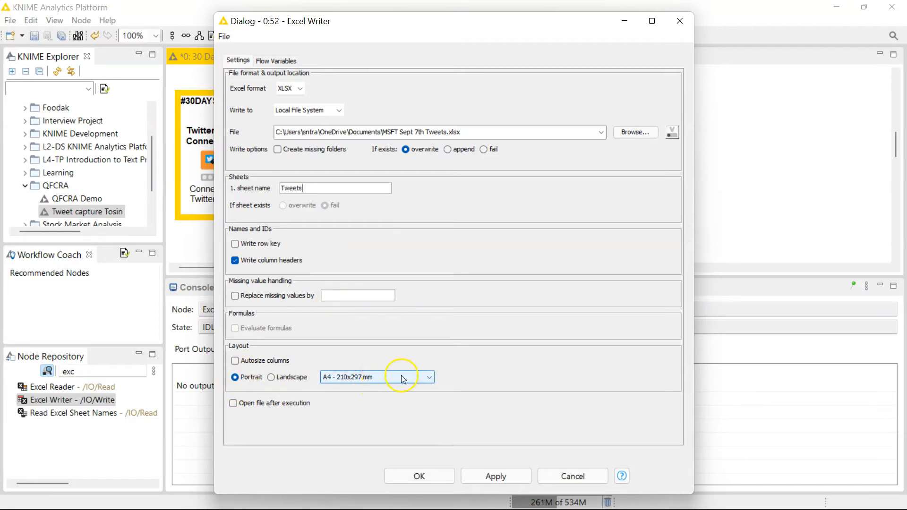
left_click(234, 361)
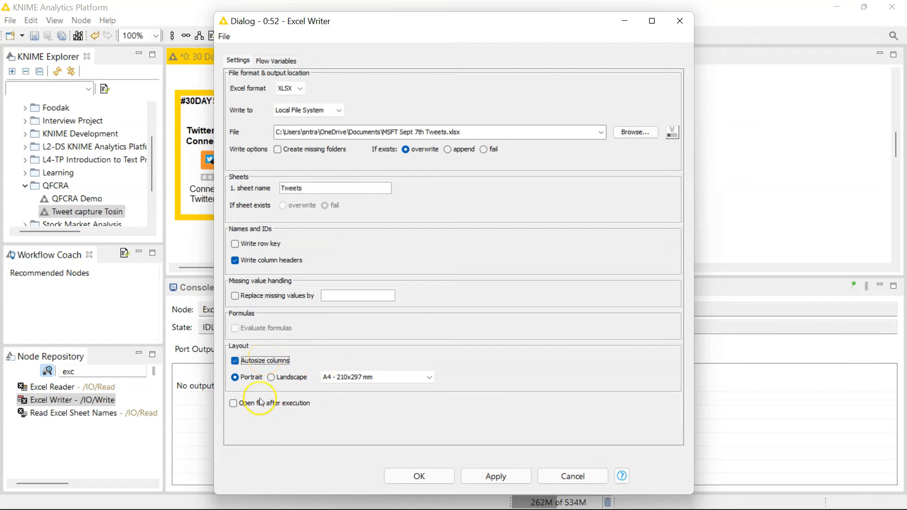
left_click(235, 404)
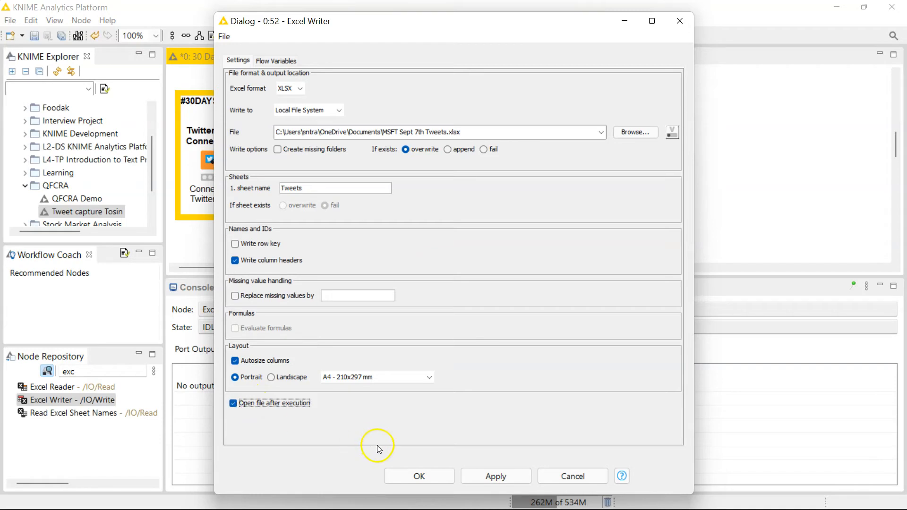
left_click(438, 478)
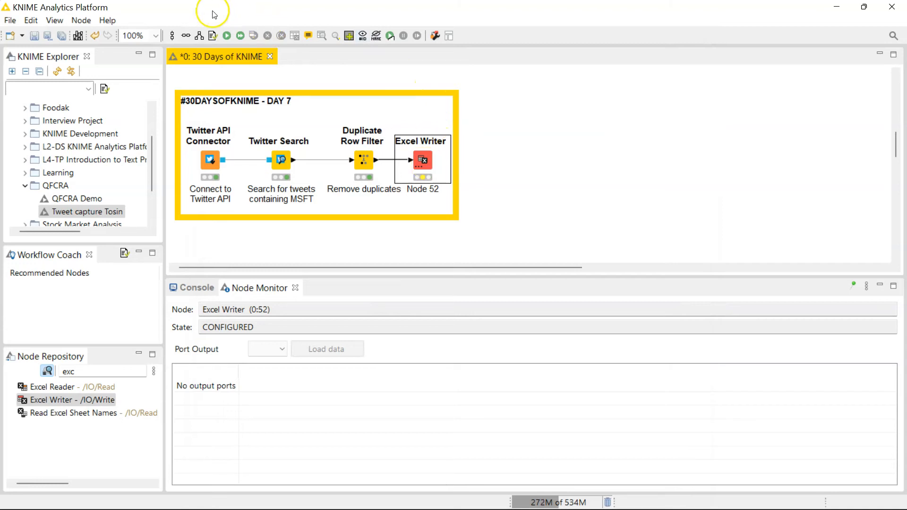
Execute the Excel Writer node and maximize the Excel workbook it opens.
left_click(226, 36)
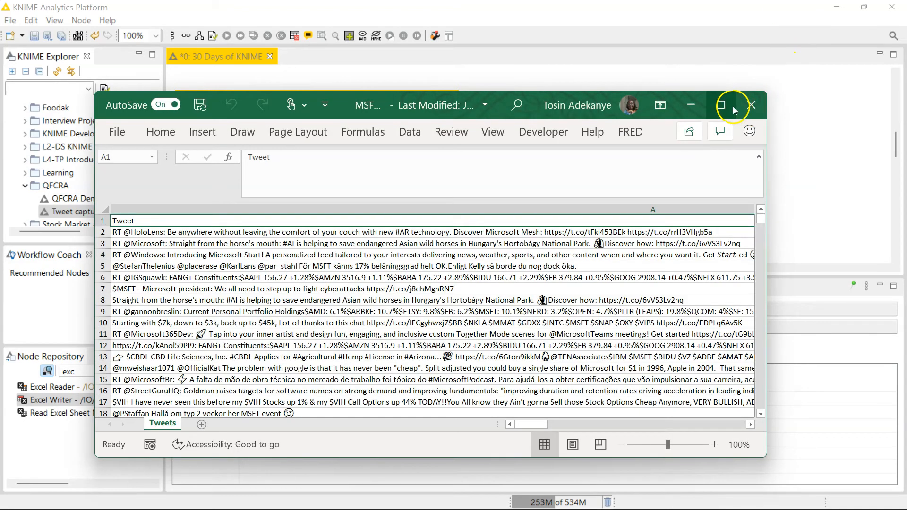
left_click(732, 106)
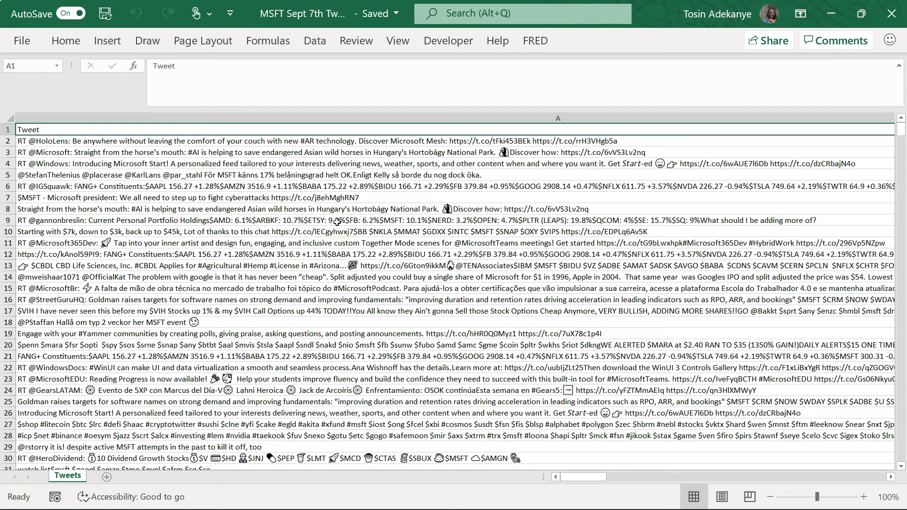
Examine the exported tweet text, Tweet ID, Time, Favorited, Retweeted, Latitude, Longitude and Country columns in the Tweets sheet.
left_click(249, 236)
scroll(249, 237, "right", 10)
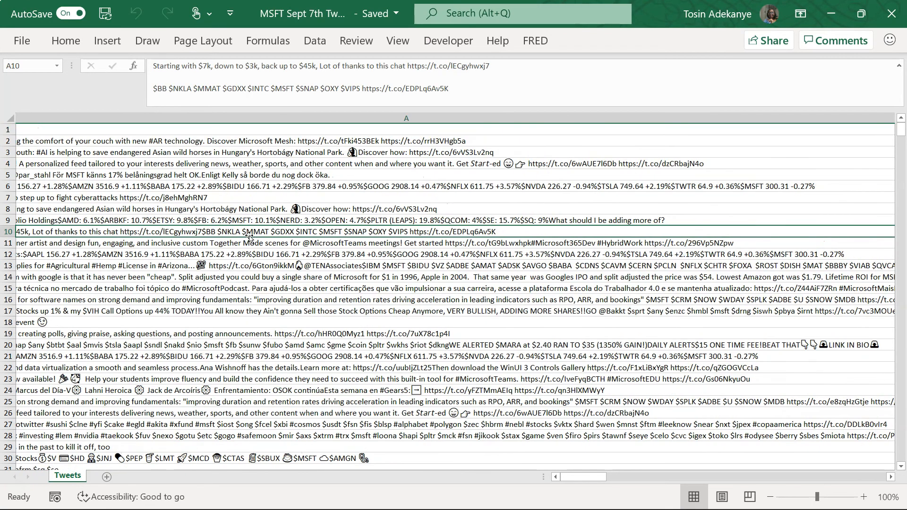
scroll(250, 237, "right", 5)
left_click(34, 130)
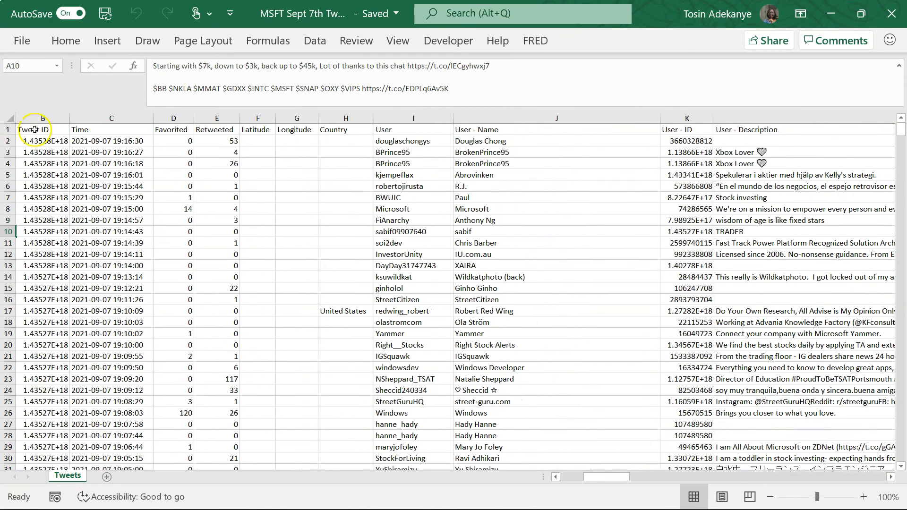
left_click(94, 129)
left_click(175, 131)
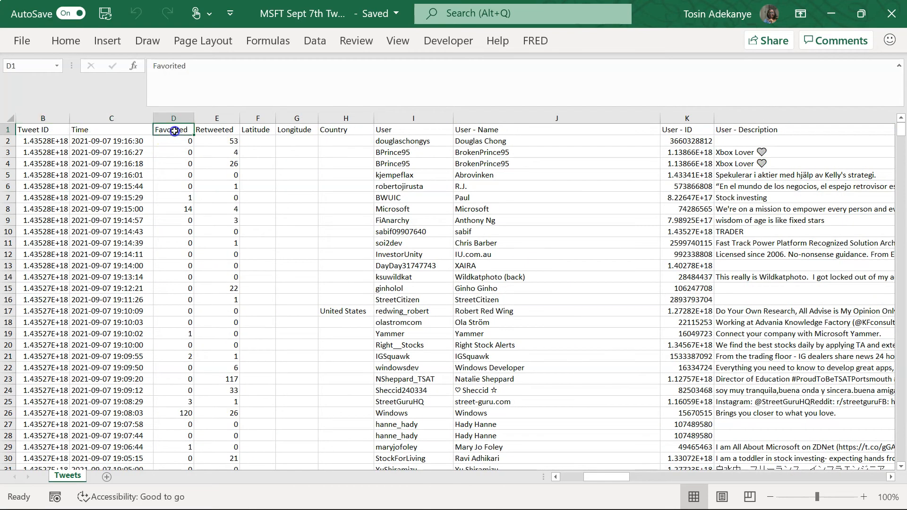
left_click(215, 131)
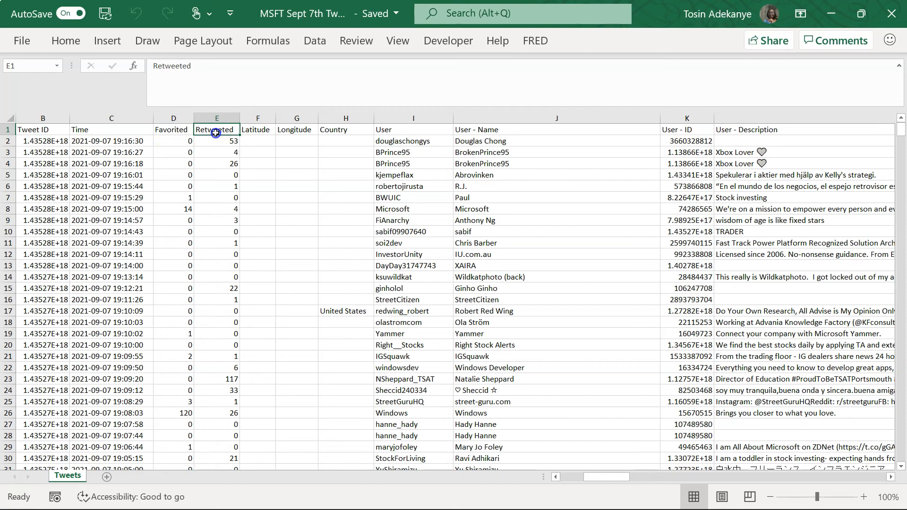
left_click(263, 131)
left_click(295, 131)
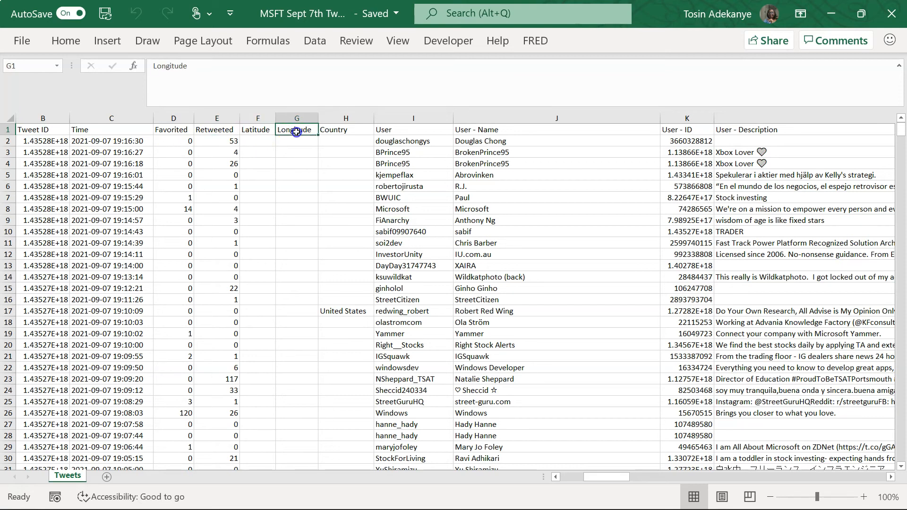
left_click(340, 130)
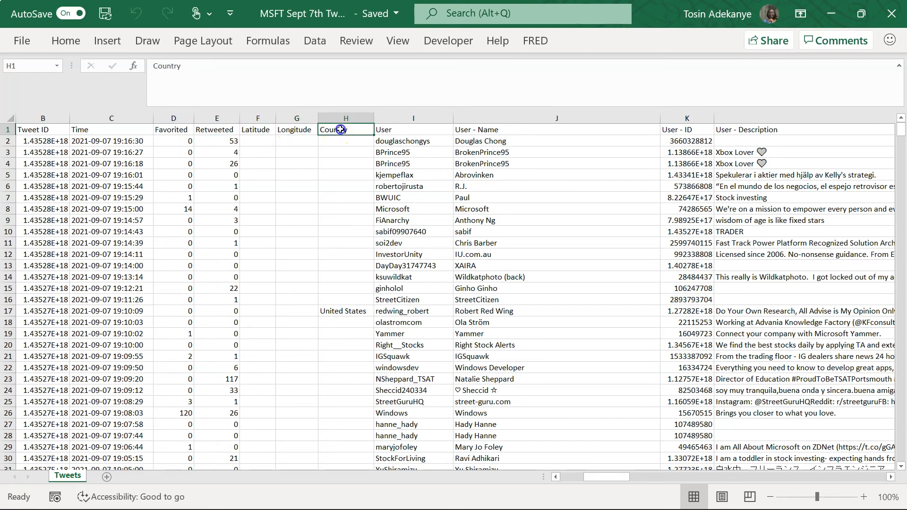
Examine the exported user columns, from User and User - Name through User - Description, User - Language and User - Location.
left_click(407, 128)
left_click(409, 163)
left_click(401, 135)
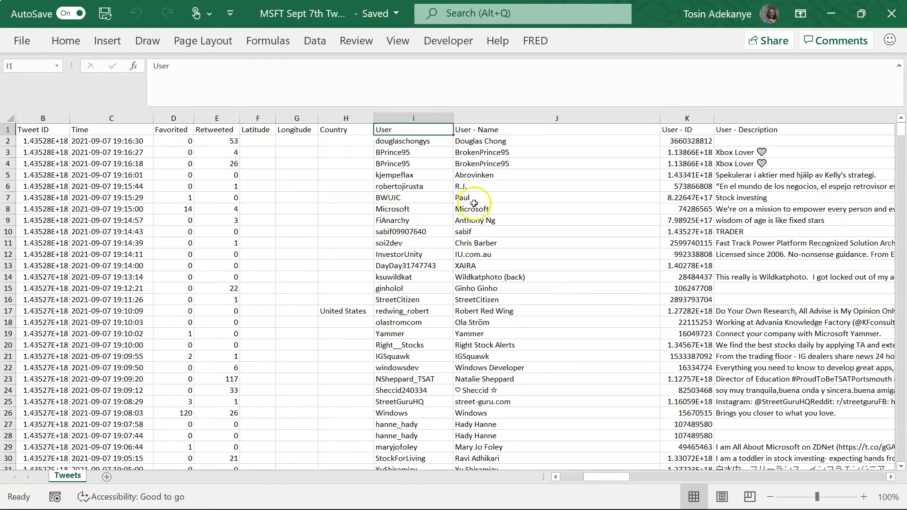
left_click(503, 140)
scroll(519, 142, "right", 3)
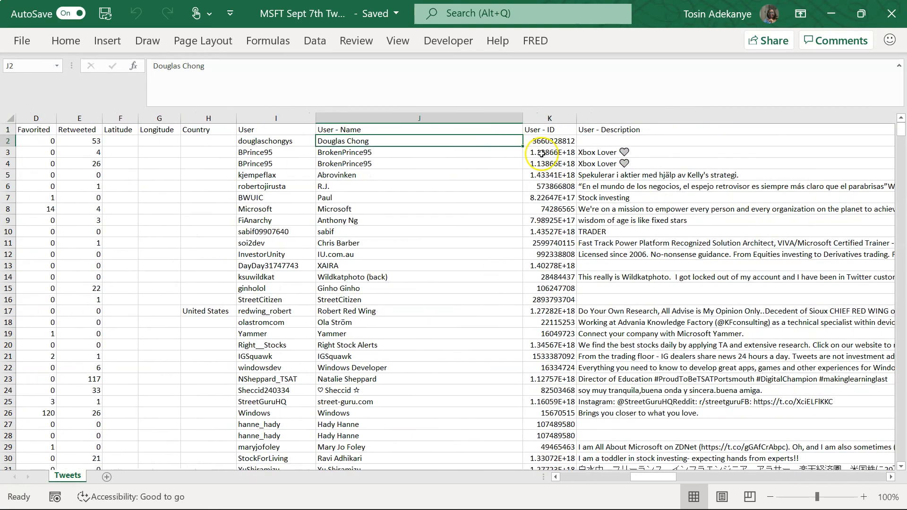
scroll(541, 153, "right", 8)
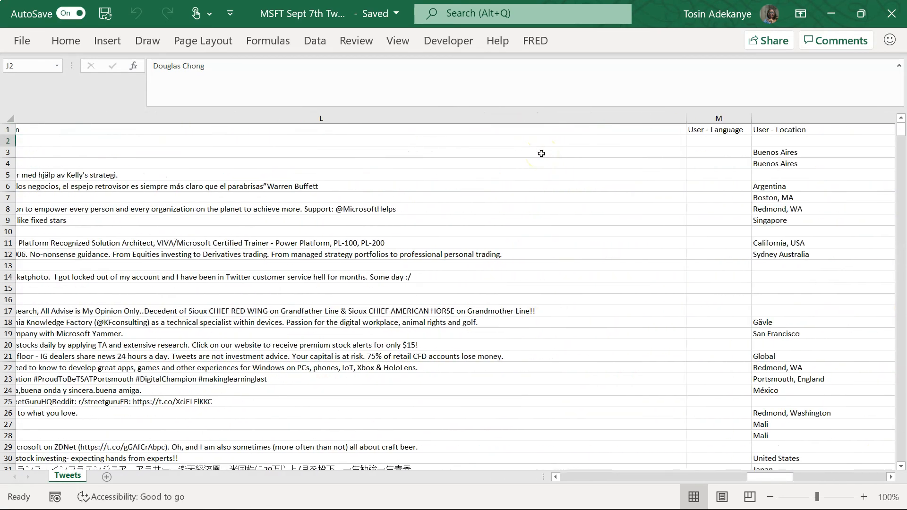
scroll(541, 153, "left", 11)
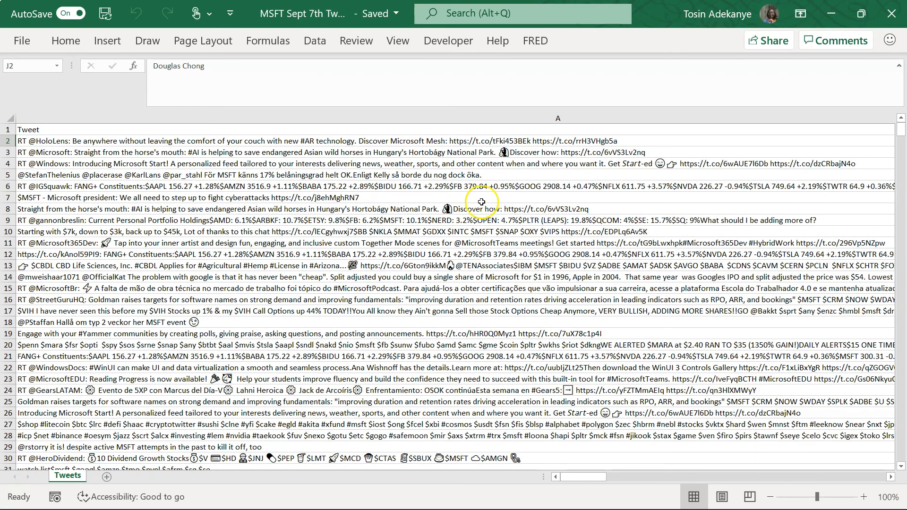
Skim across the exported columns again, return to the Tweet column, and minimize the workbook to go back to the KNIME workflow.
scroll(481, 202, "right", 6)
scroll(481, 202, "right", 6)
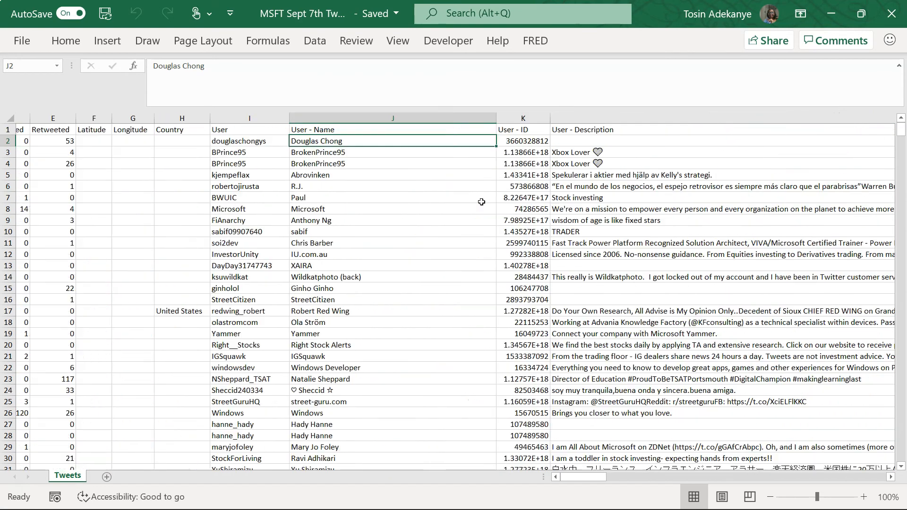
scroll(481, 201, "left", 4)
scroll(482, 202, "left", 6)
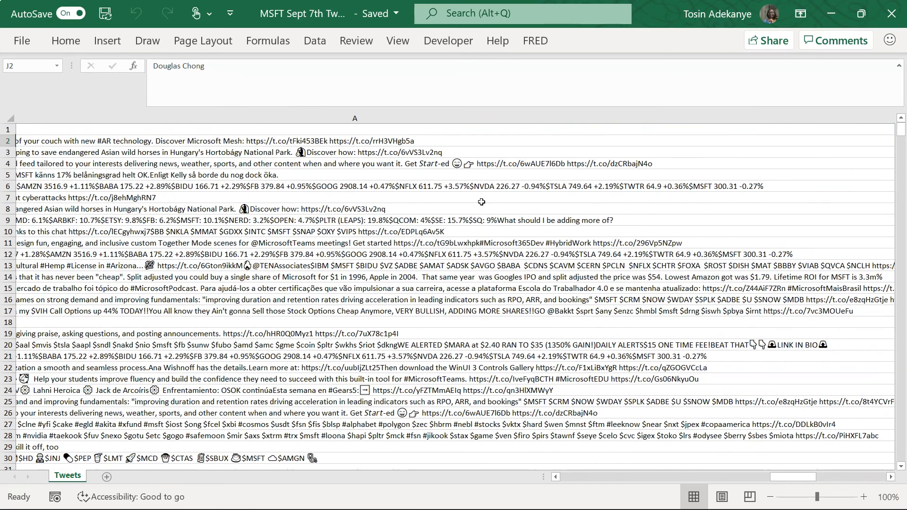
left_click(370, 255)
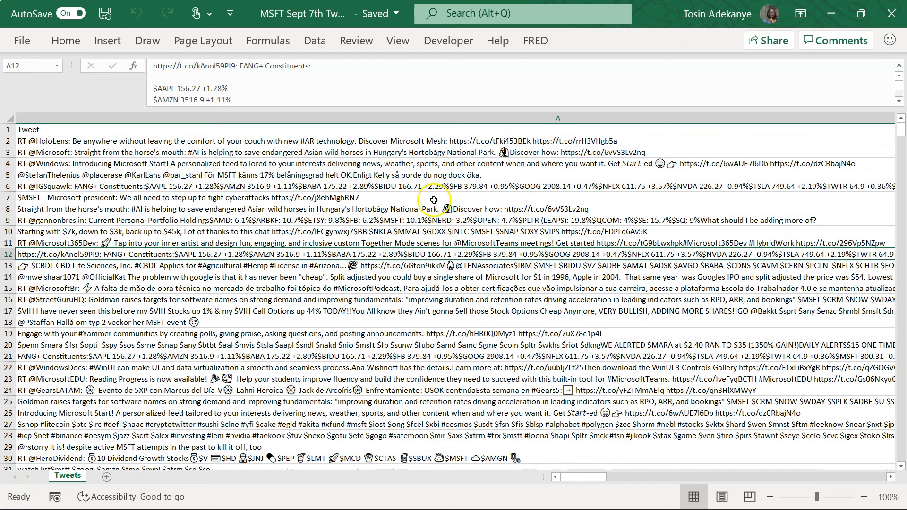
left_click(832, 14)
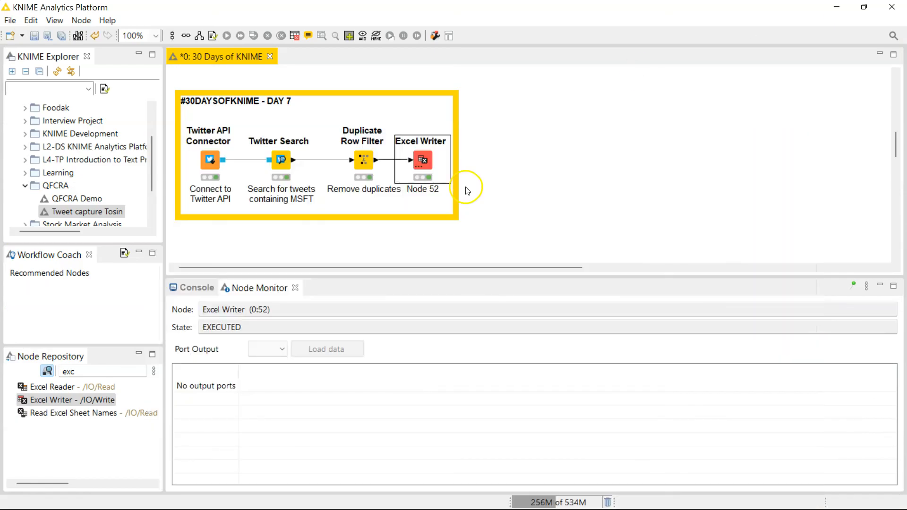